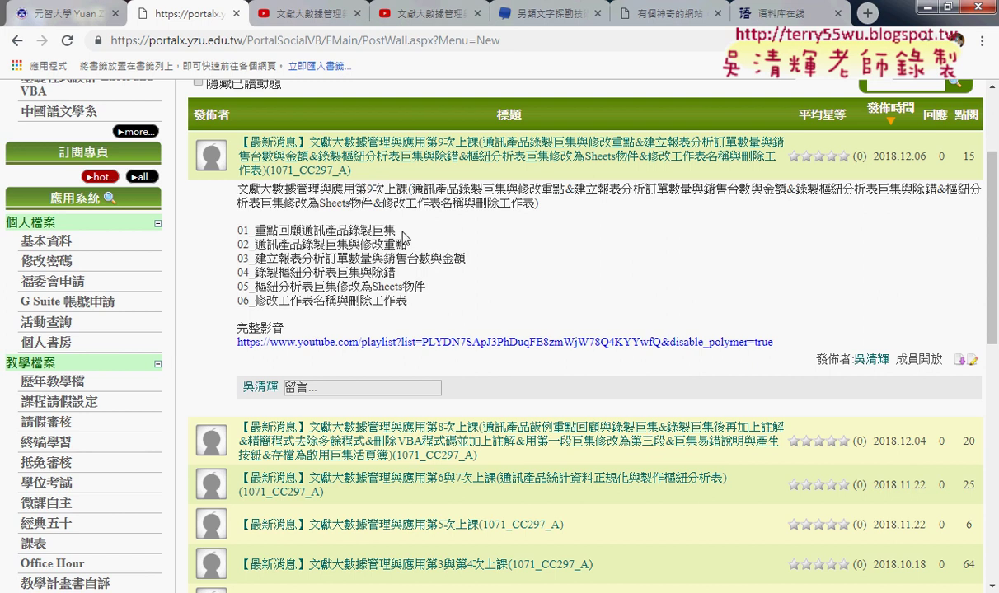
Highlight 通訊產品錄製巨集, 巨集 and 樞紐分析表 in the post's lesson topic lines.
left_click_drag(396, 230, 304, 230)
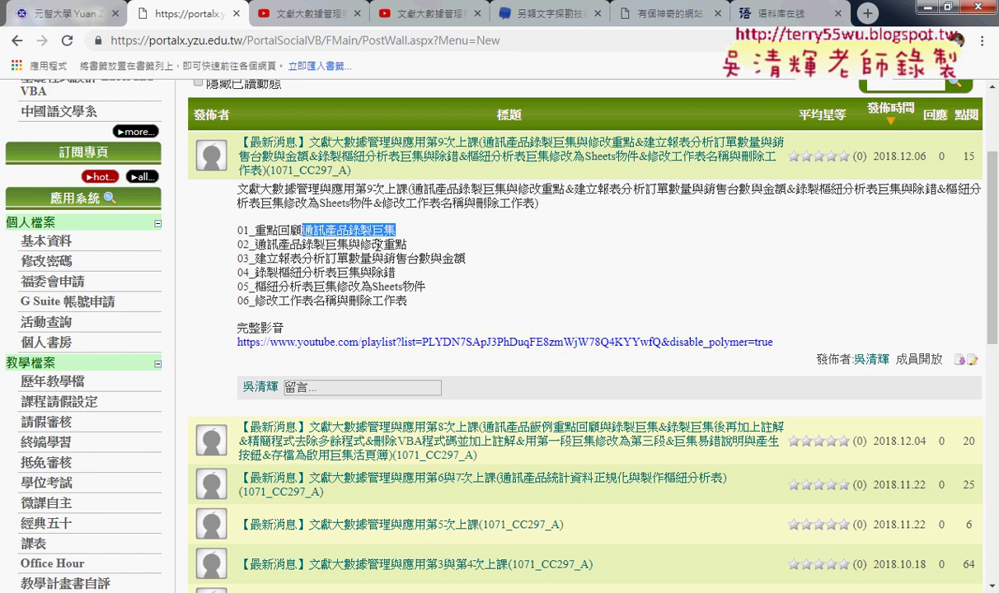
left_click(350, 232)
left_click_drag(326, 244, 351, 244)
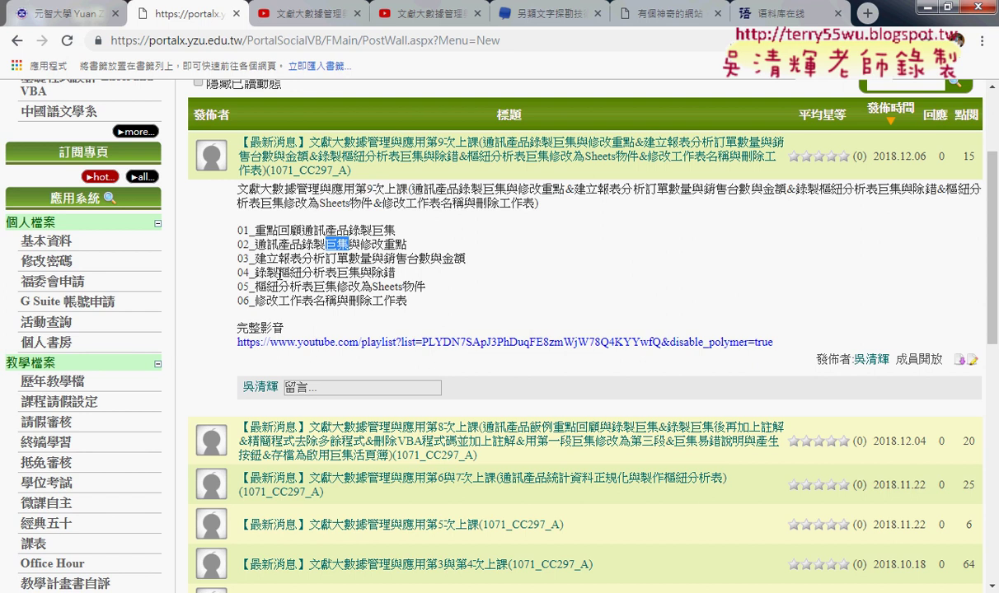
left_click_drag(278, 272, 337, 273)
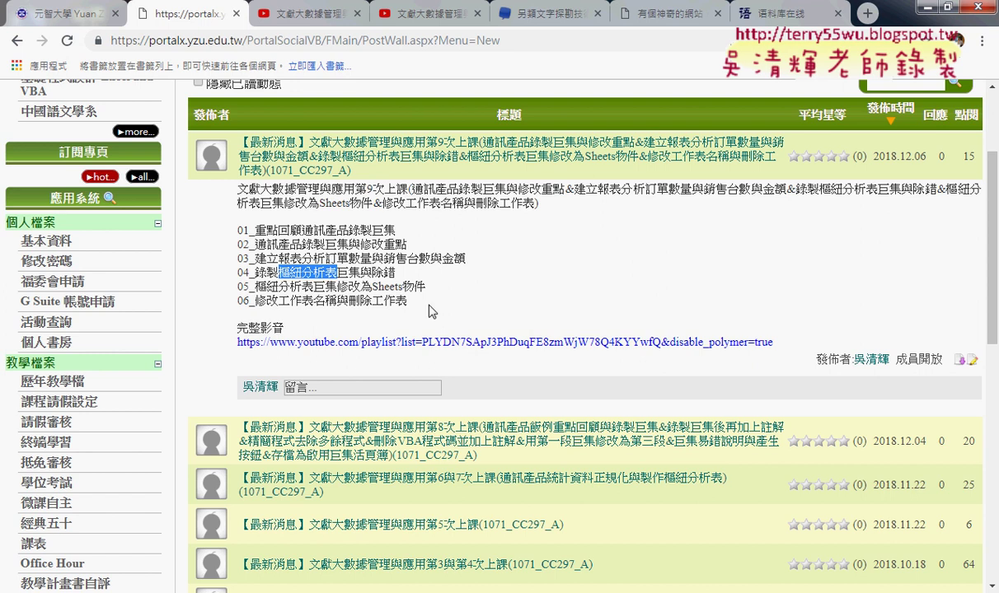
Open the full lesson playlist, close the leftover duplicate tabs, and review the six videos.
left_click(458, 345)
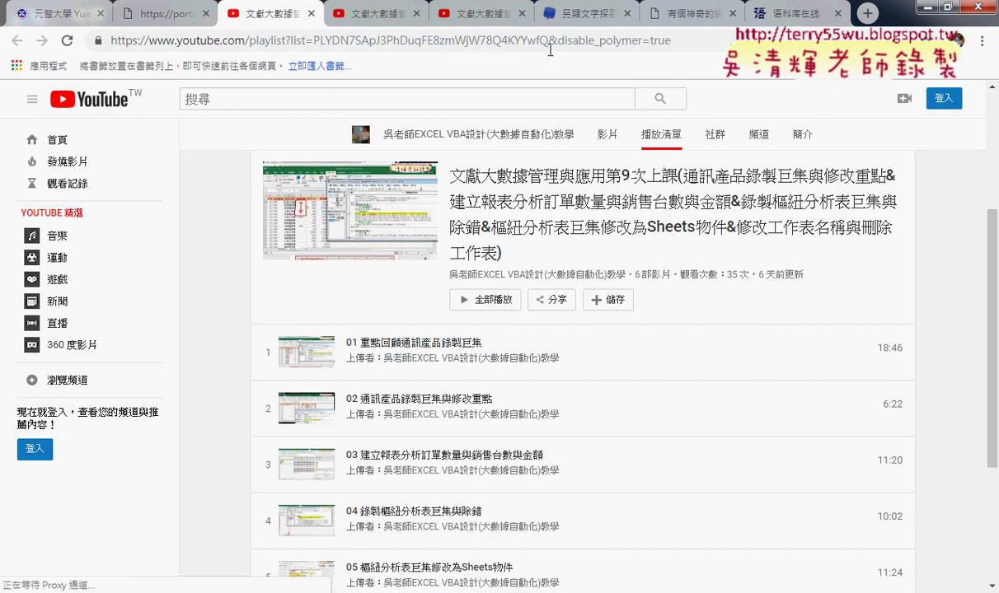
left_click(476, 14)
left_click(429, 14)
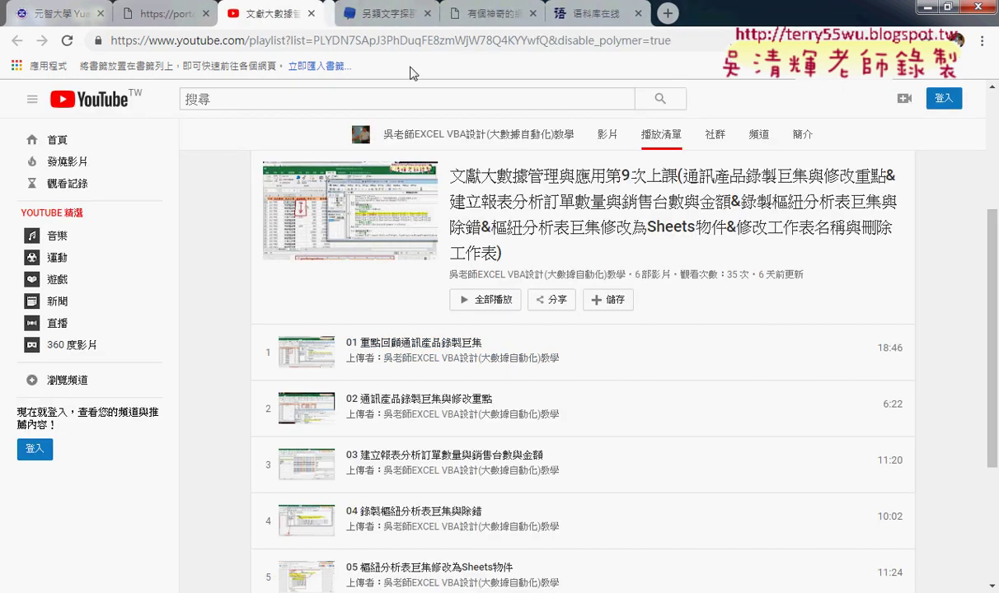
scroll(763, 263, "down", 2)
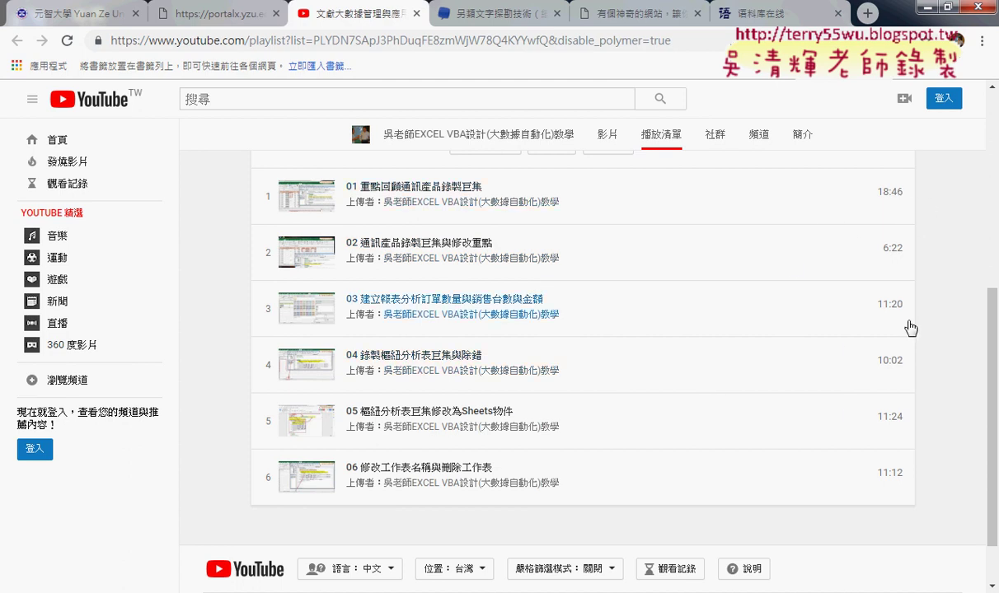
scroll(906, 346, "up", 1)
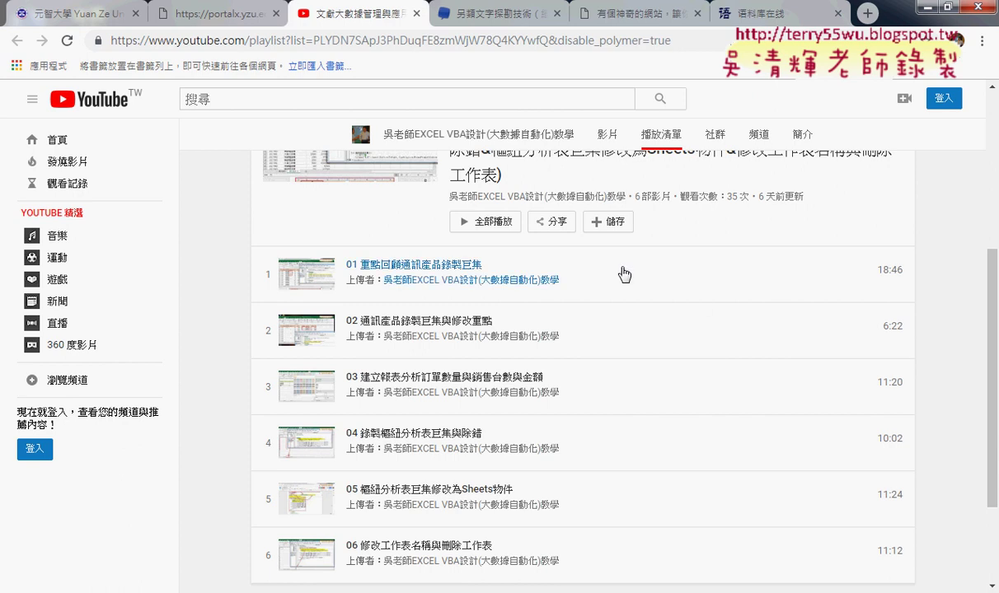
Return to the lesson 9 post, select titles 01–06, and bring up the 範例檔(樞紐分析) folder.
left_click(220, 11)
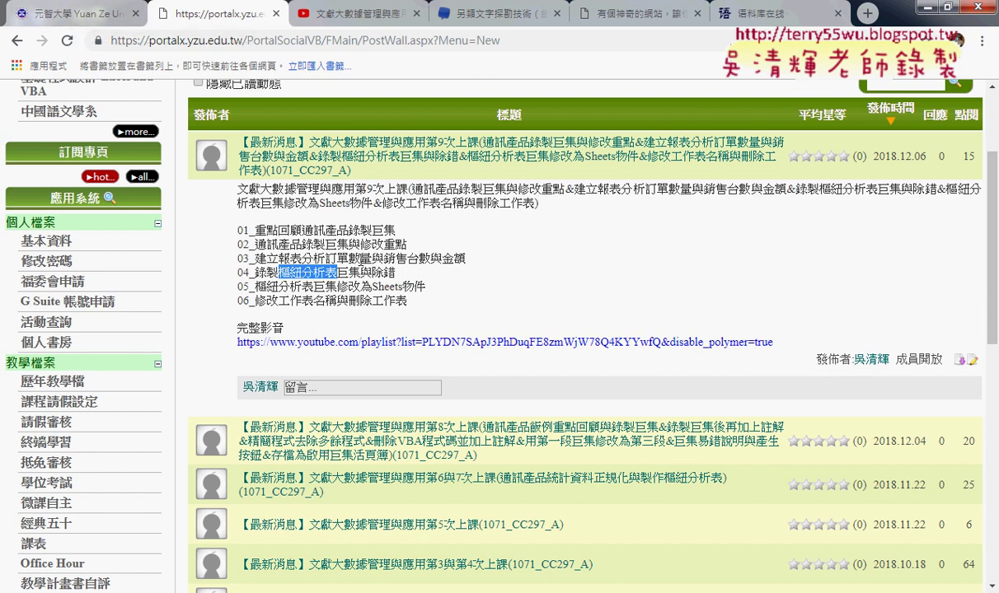
mouse_move(412, 301)
left_mouse_down()
mouse_move(234, 243)
mouse_move(236, 230)
left_mouse_up()
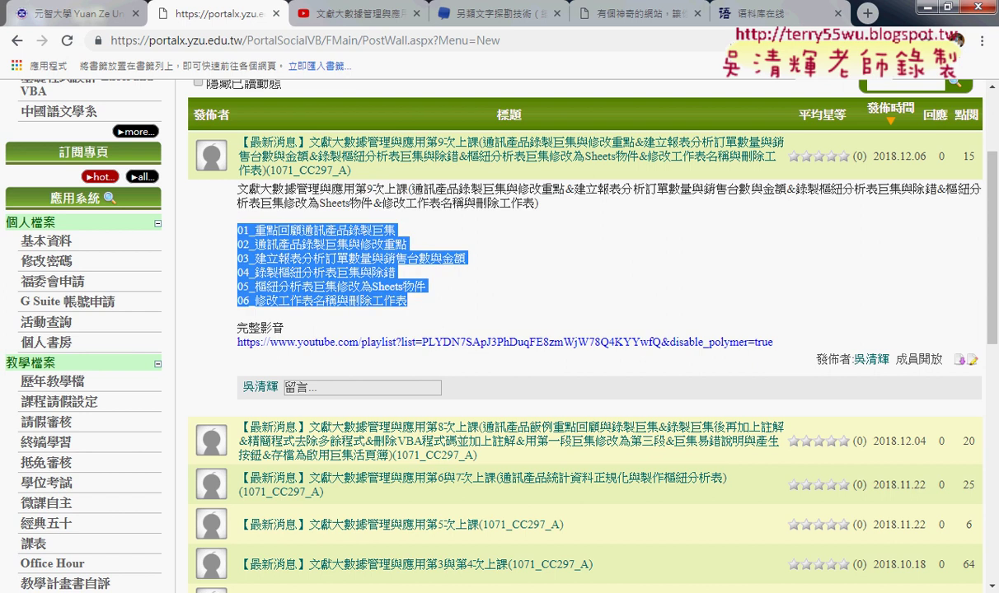
left_click(268, 507)
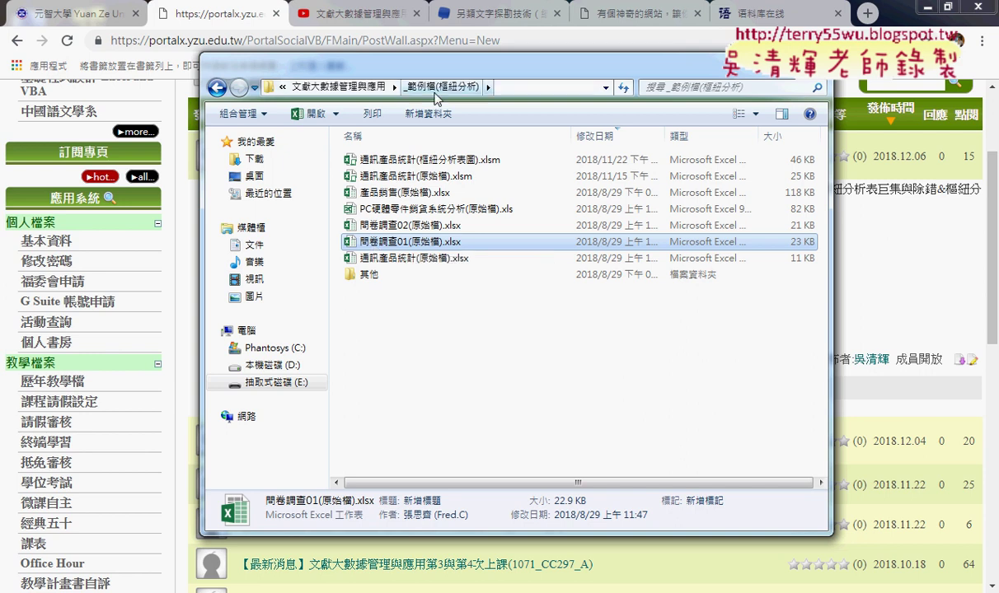
Open 問卷調查01(原始檔).xlsx from the sample folder in Excel.
left_click(438, 177)
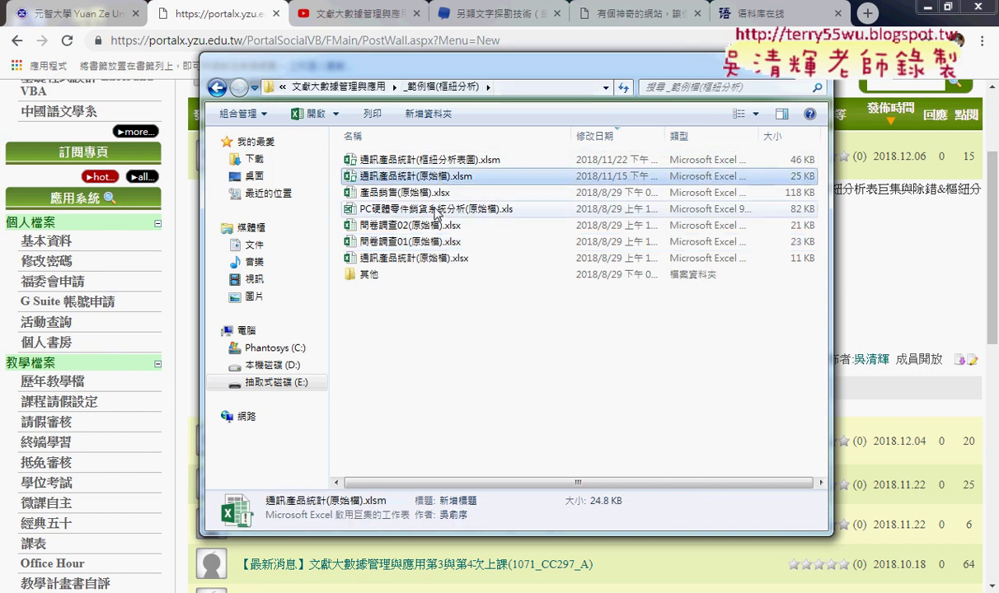
left_click(432, 244)
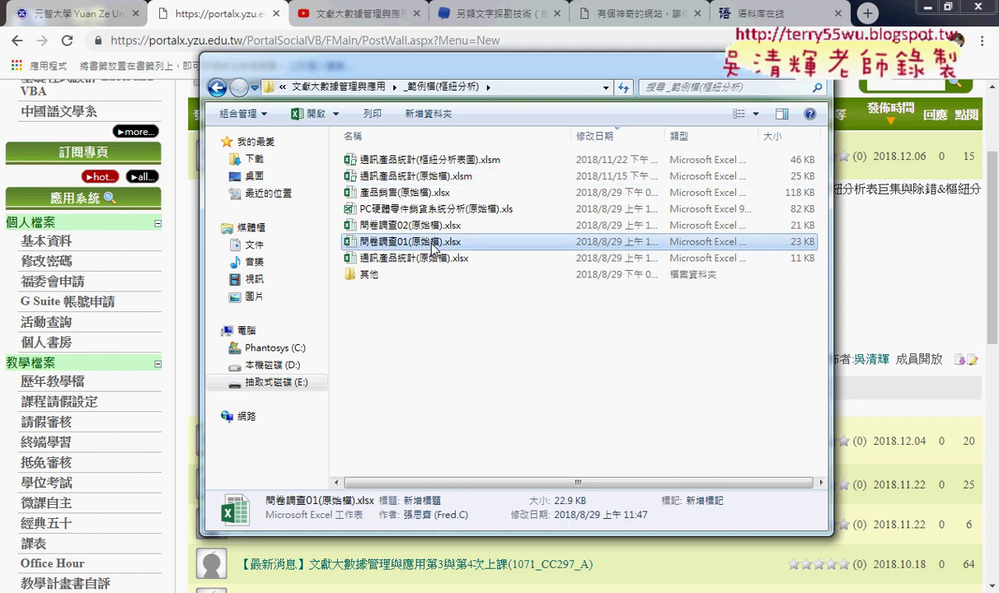
double_click(434, 247)
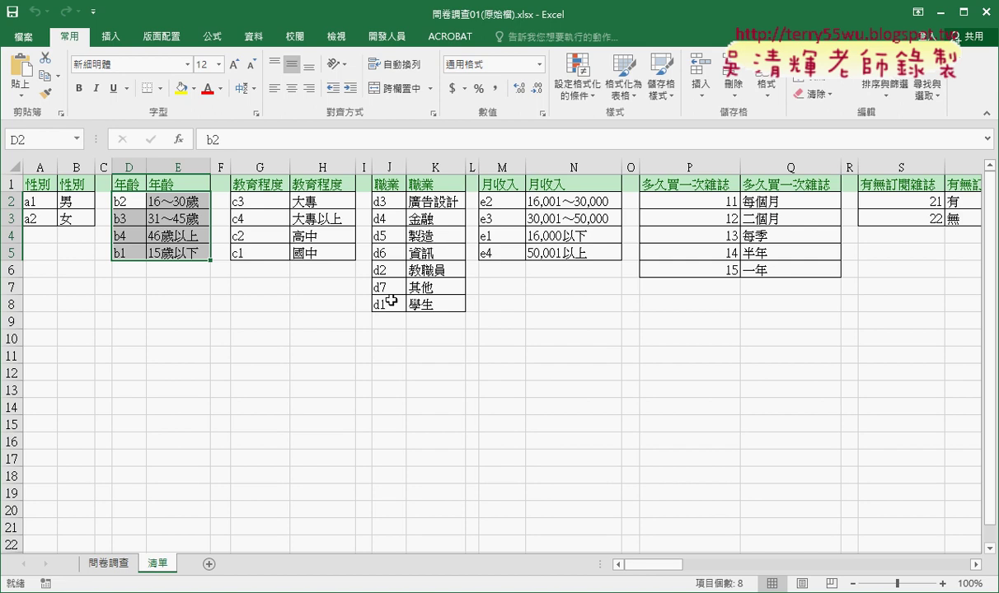
left_click(92, 566)
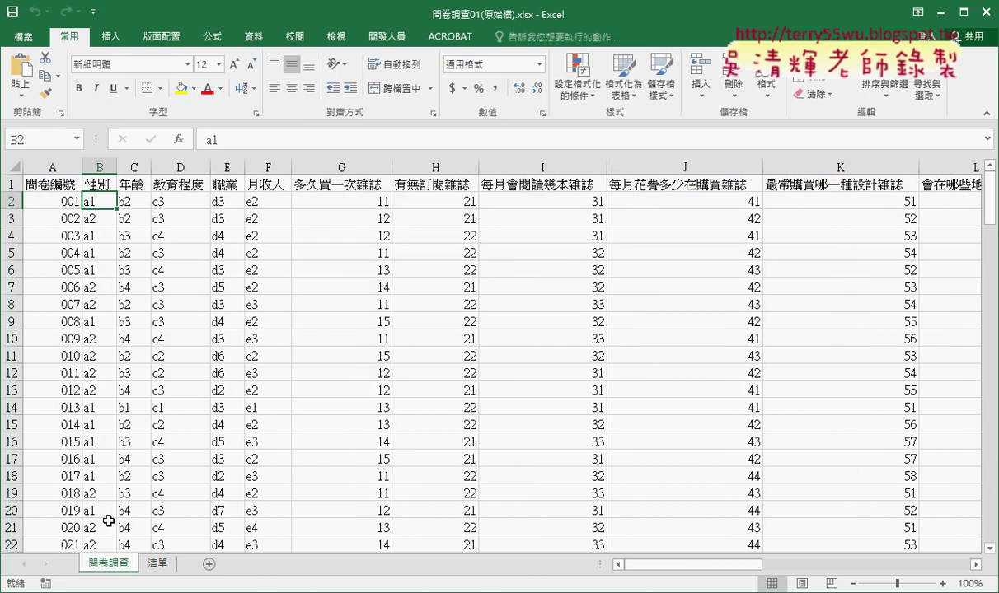
left_click(99, 164)
left_click_drag(99, 164, 602, 198)
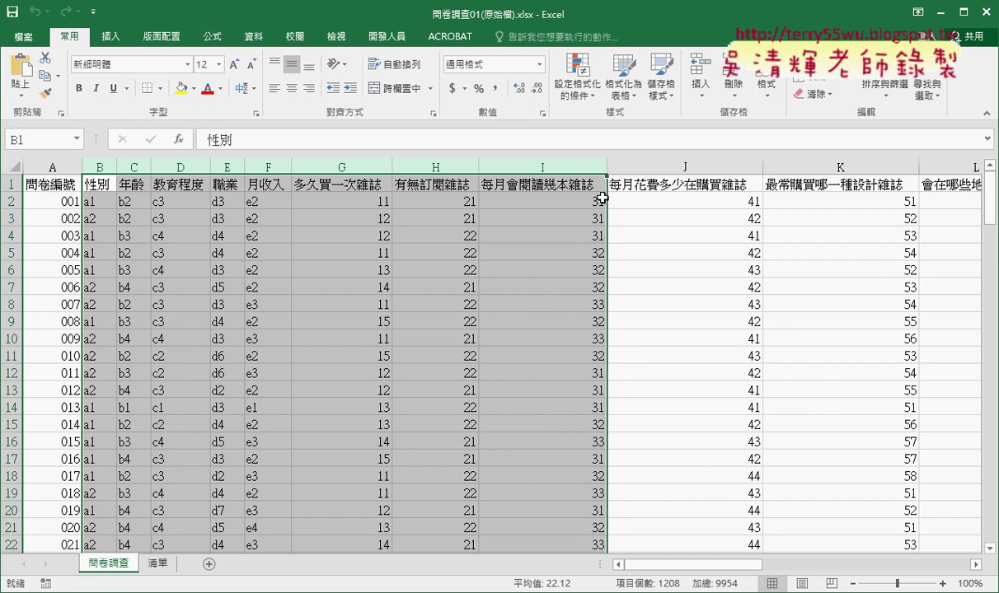
left_click(91, 202)
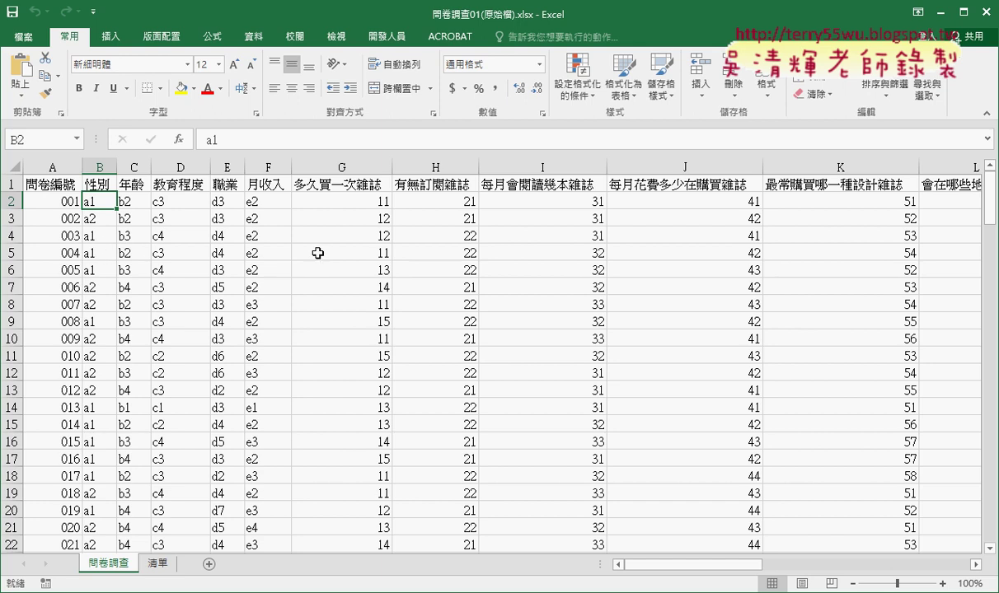
left_click(326, 206)
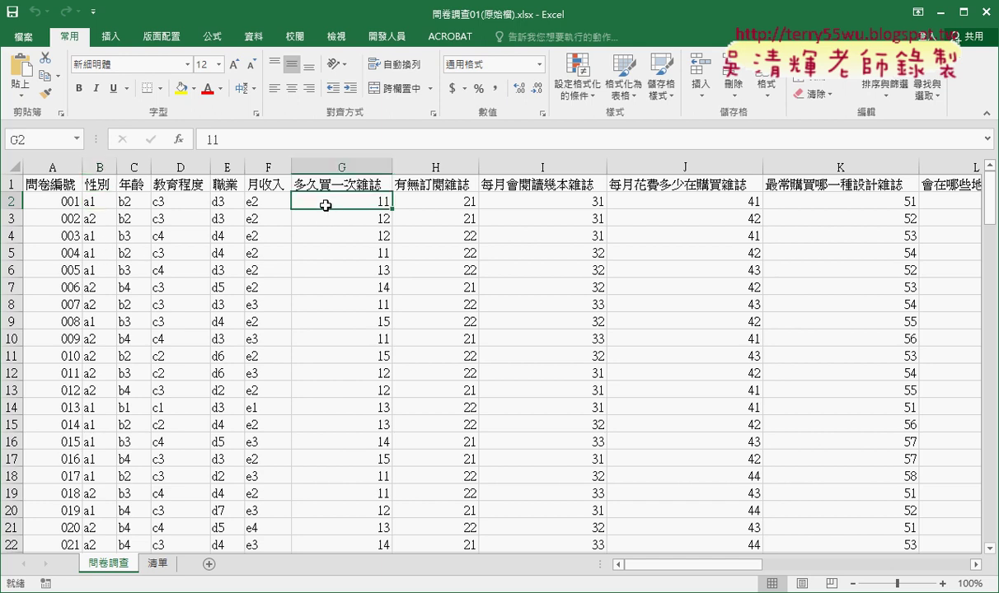
left_click(88, 198)
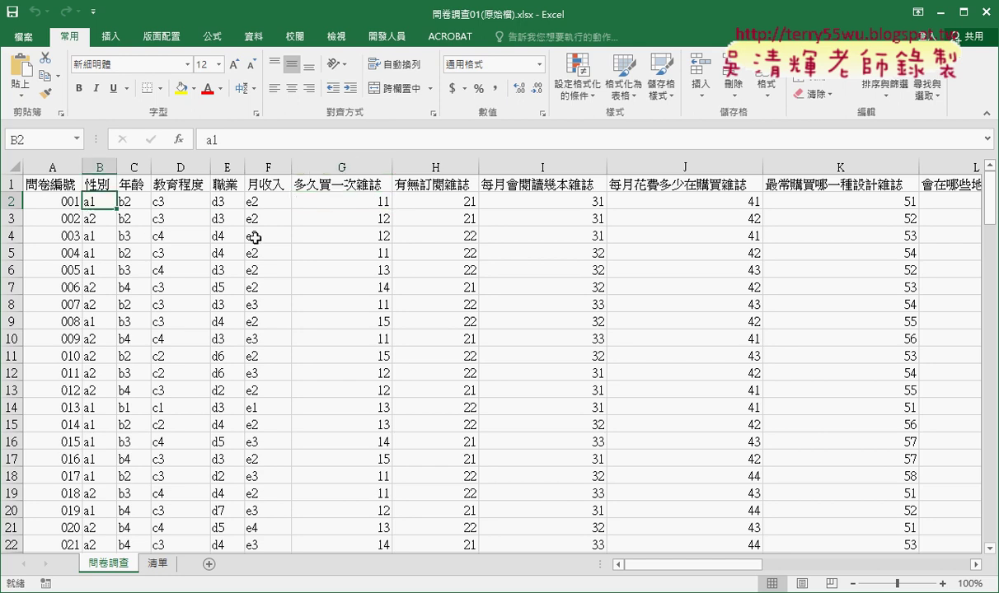
left_click(158, 563)
left_click_drag(38, 198, 74, 216)
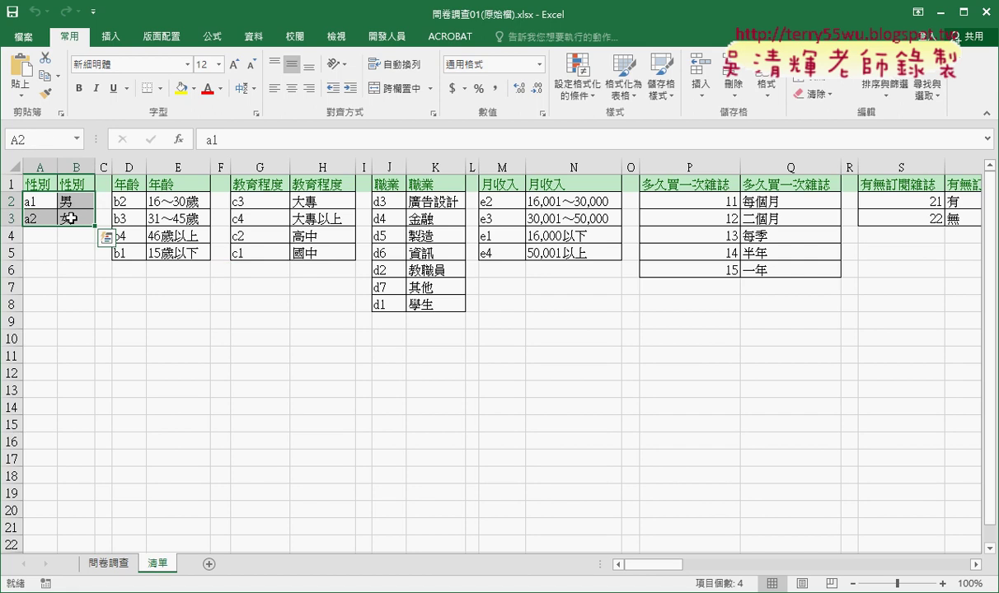
left_click(31, 205)
left_click(69, 198)
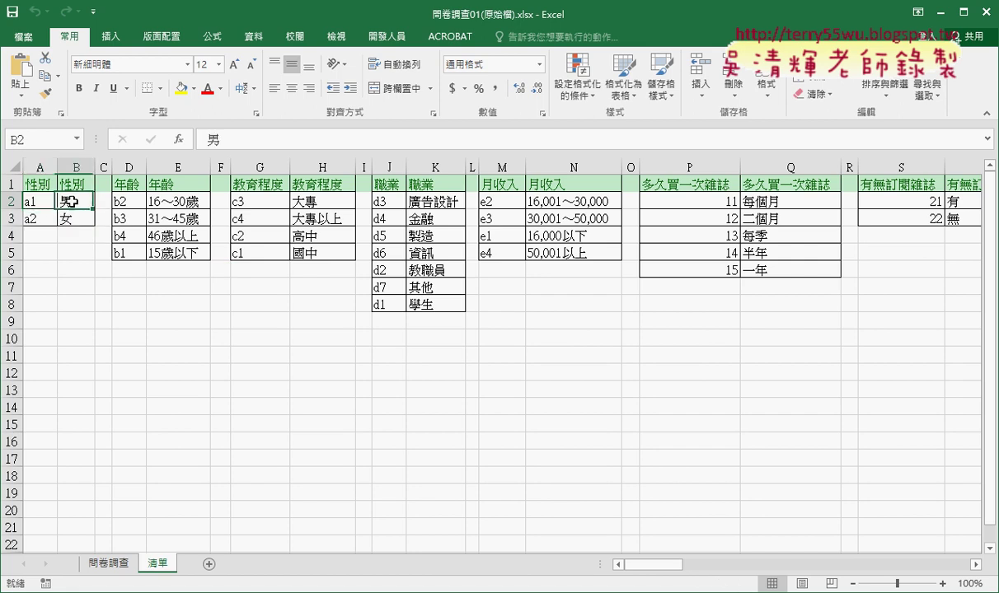
left_click(33, 211)
left_click(75, 220)
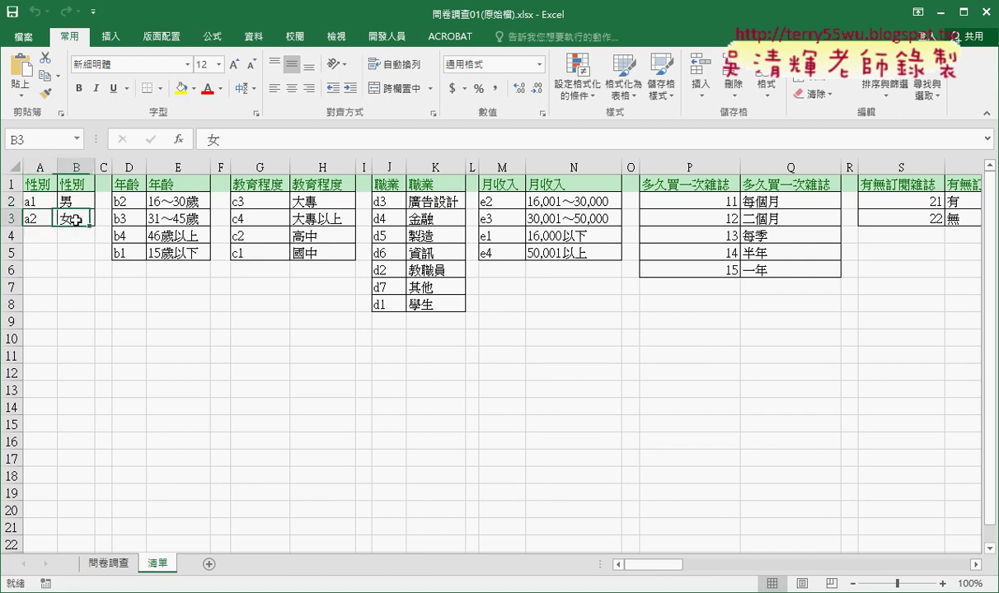
left_click(108, 564)
left_click(134, 201)
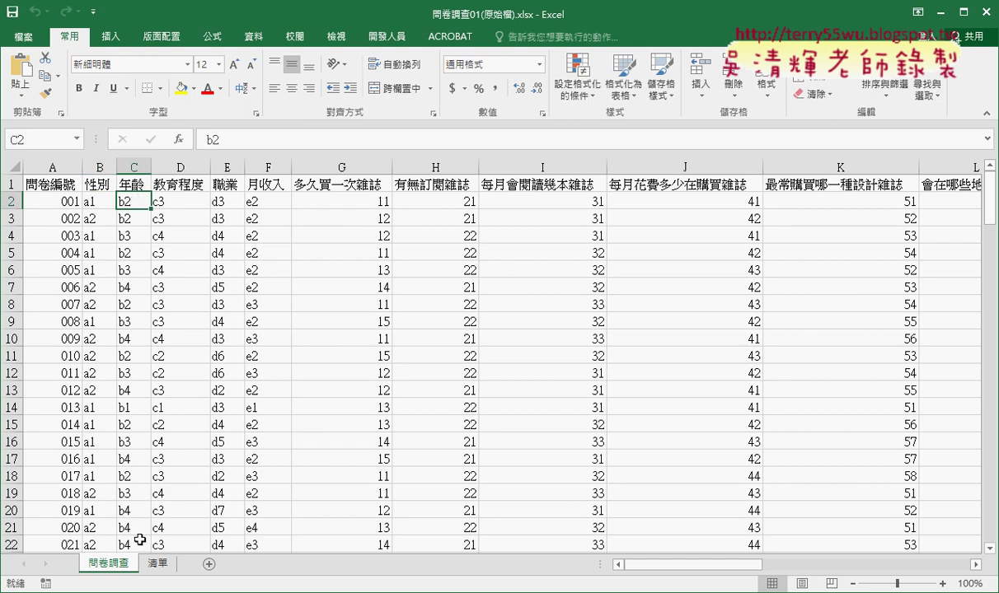
left_click(156, 563)
left_click_drag(126, 202, 132, 252)
left_click(173, 211)
left_click_drag(173, 211, 169, 246)
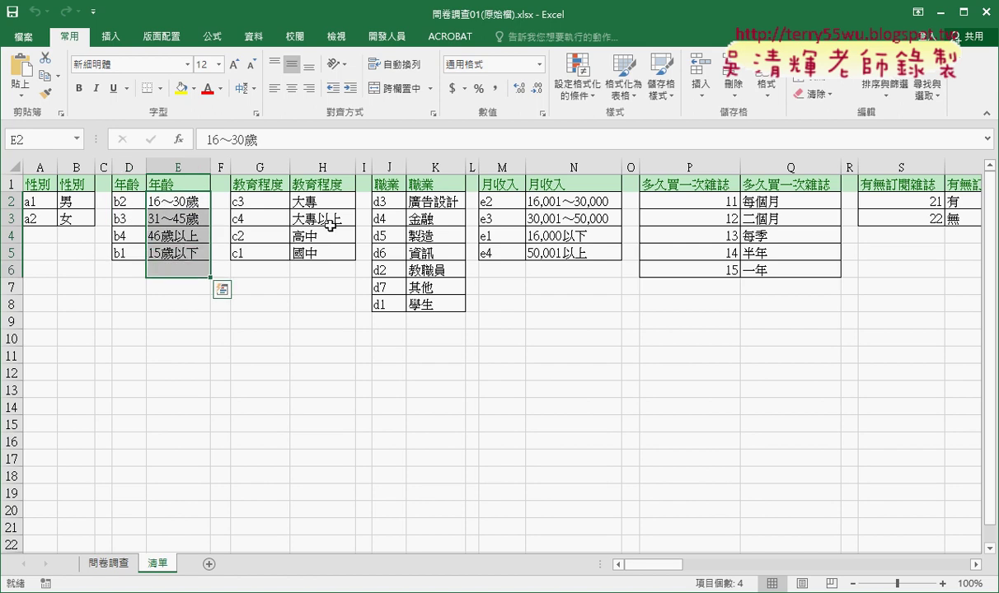
mouse_move(434, 199)
left_mouse_down()
mouse_move(462, 268)
mouse_move(462, 303)
left_mouse_up()
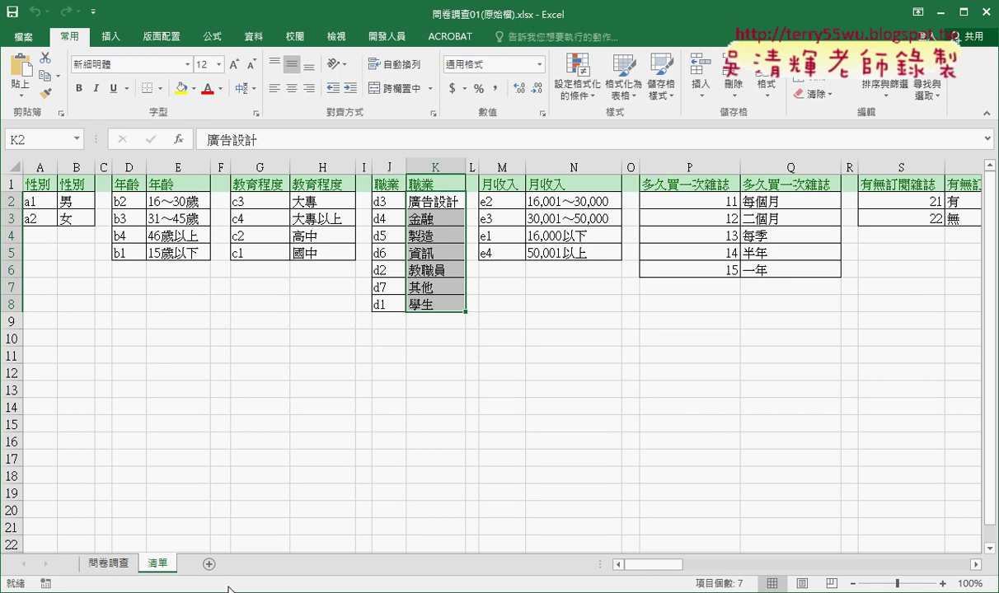
left_click(116, 564)
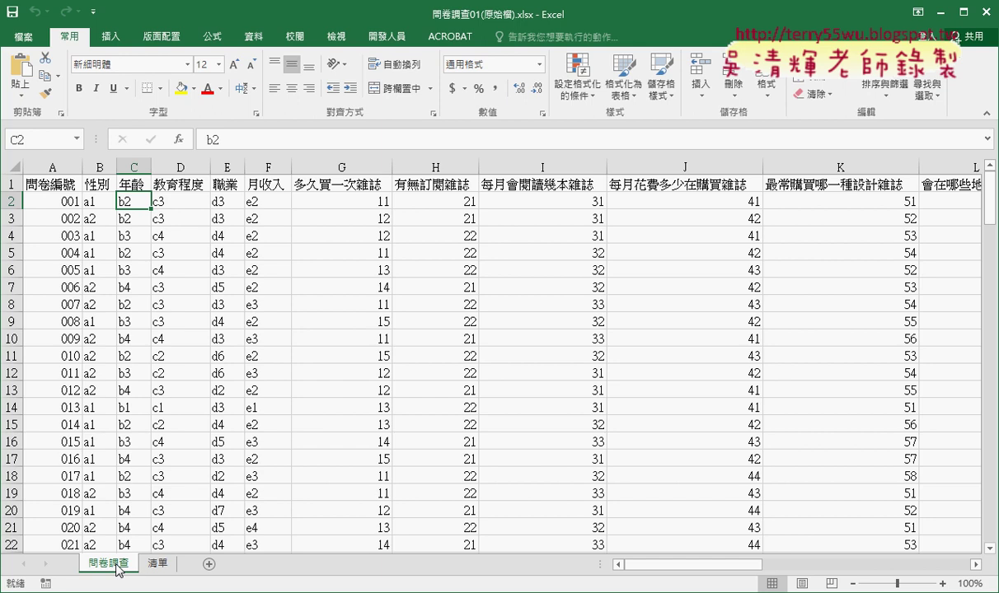
Insert a pivot table of the survey data on a new sheet with 性別 as the row field.
left_click(133, 269)
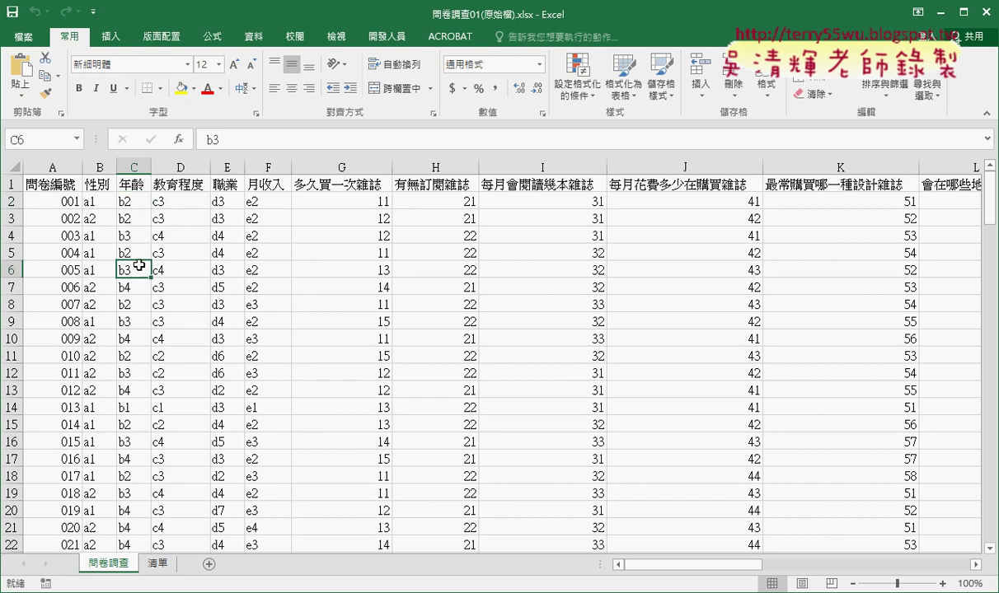
left_click(111, 37)
left_click(39, 70)
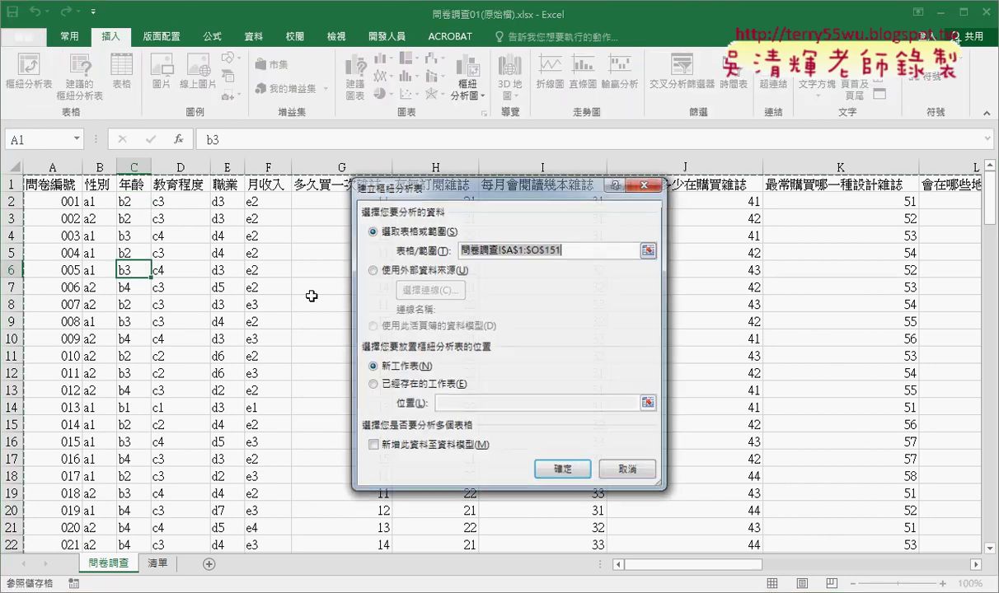
left_click(568, 470)
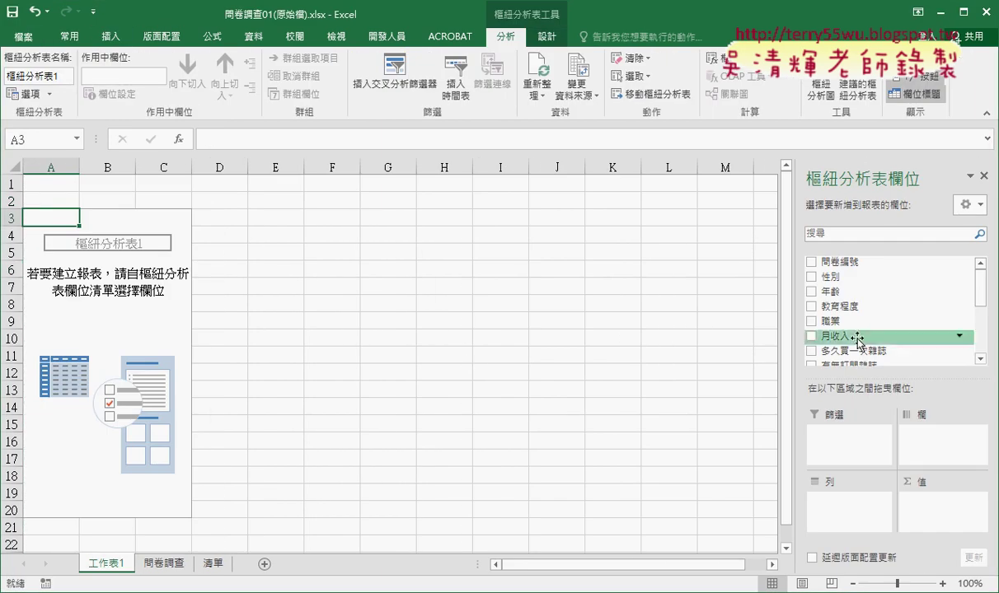
left_click_drag(816, 278, 836, 500)
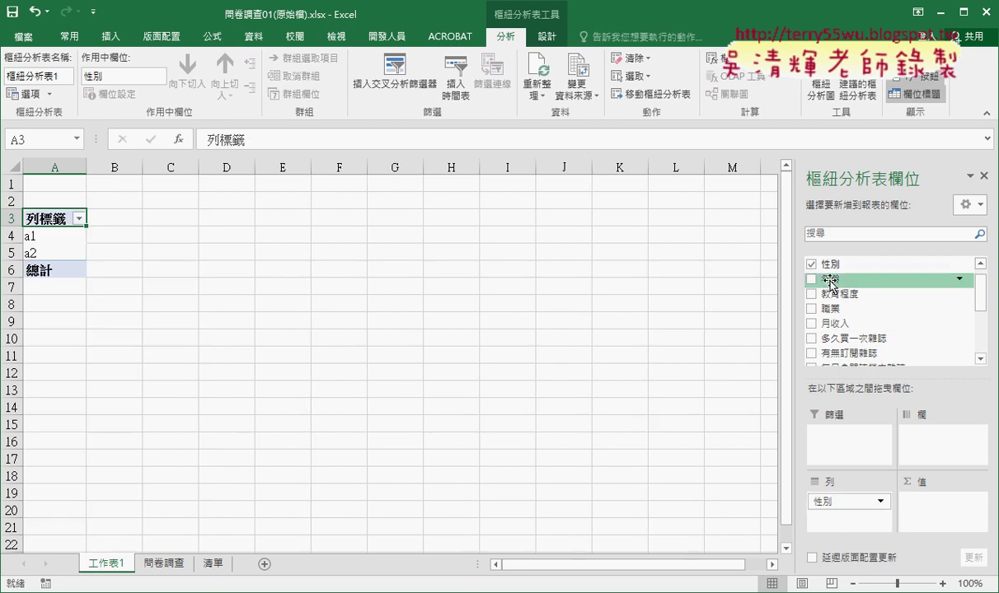
left_click_drag(825, 264, 927, 511)
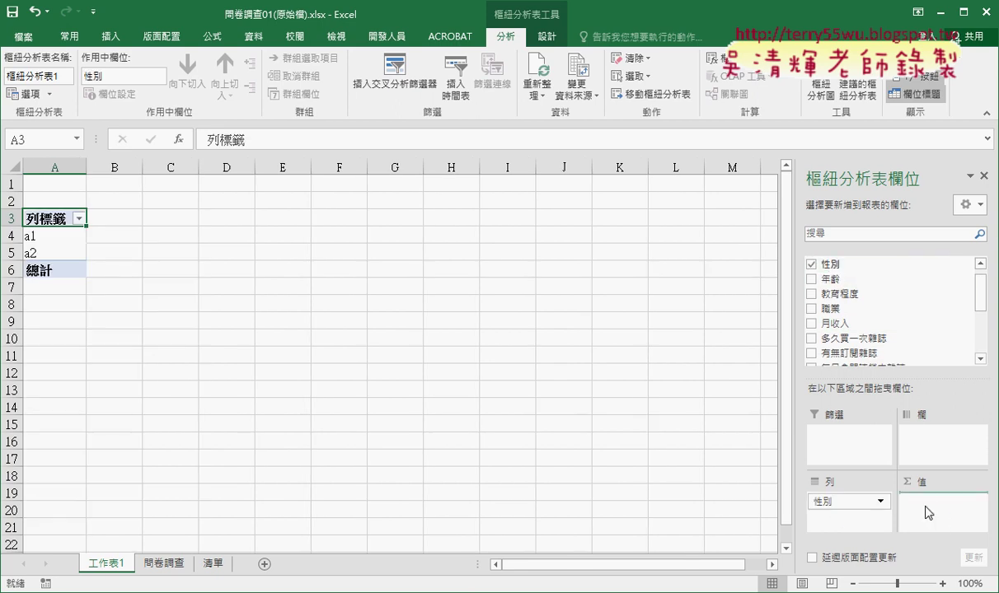
Count 性別 responses (a1 88, a2 62, total 150), then delete the 工作表1 sheet.
left_click_drag(39, 235, 55, 244)
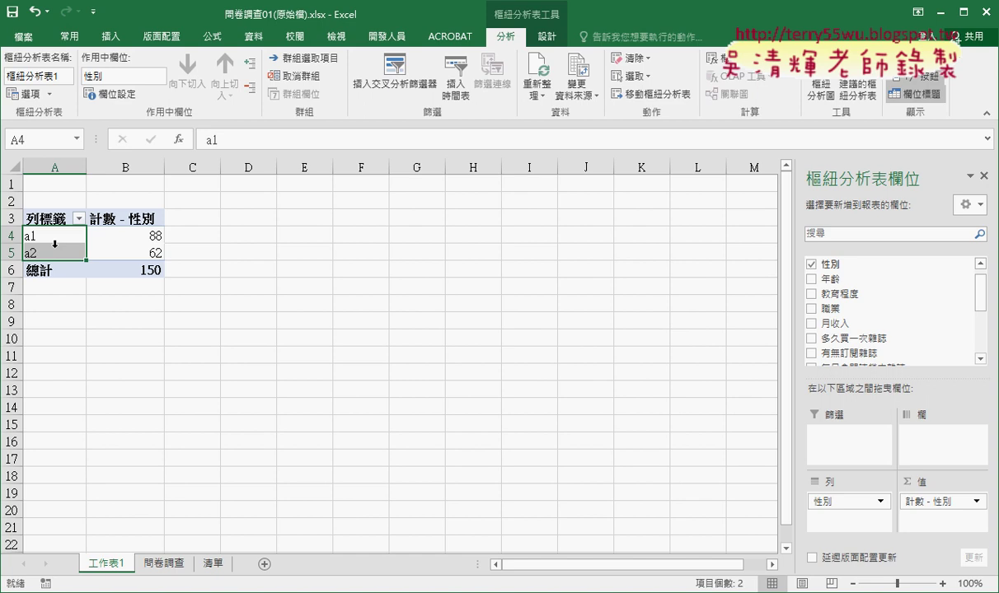
right_click(116, 562)
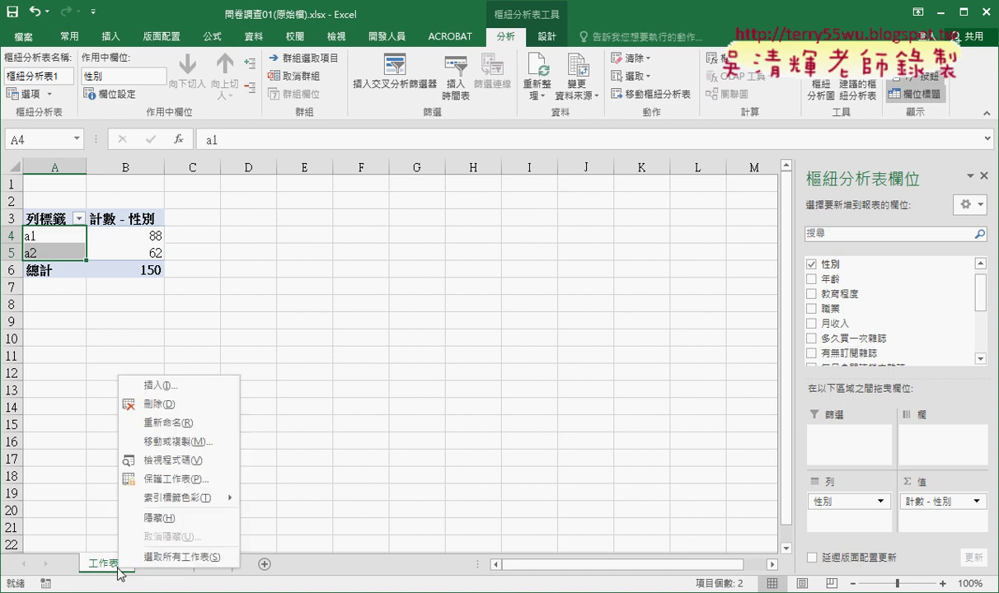
left_click(159, 404)
left_click(469, 345)
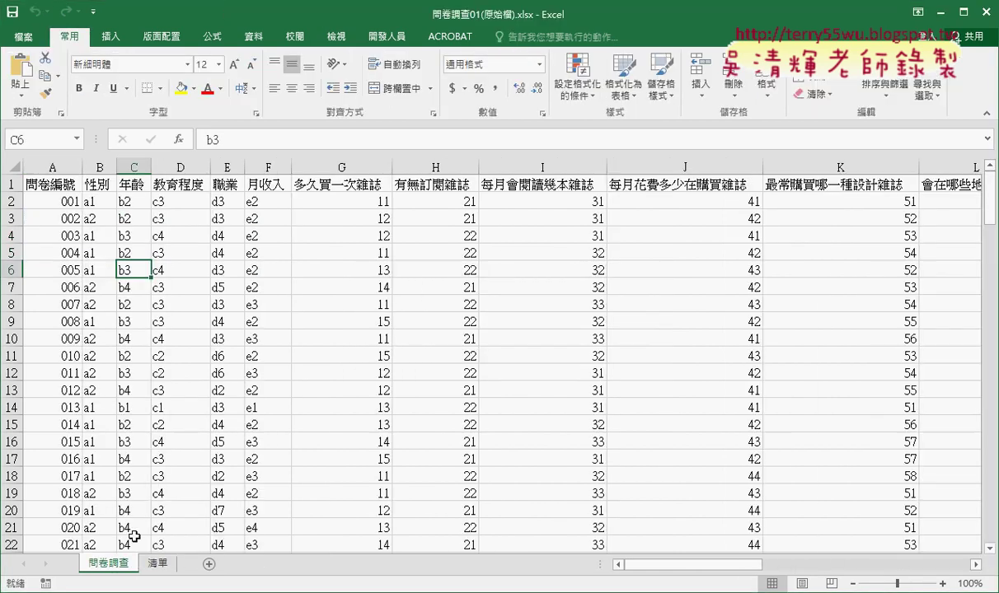
left_click(93, 202)
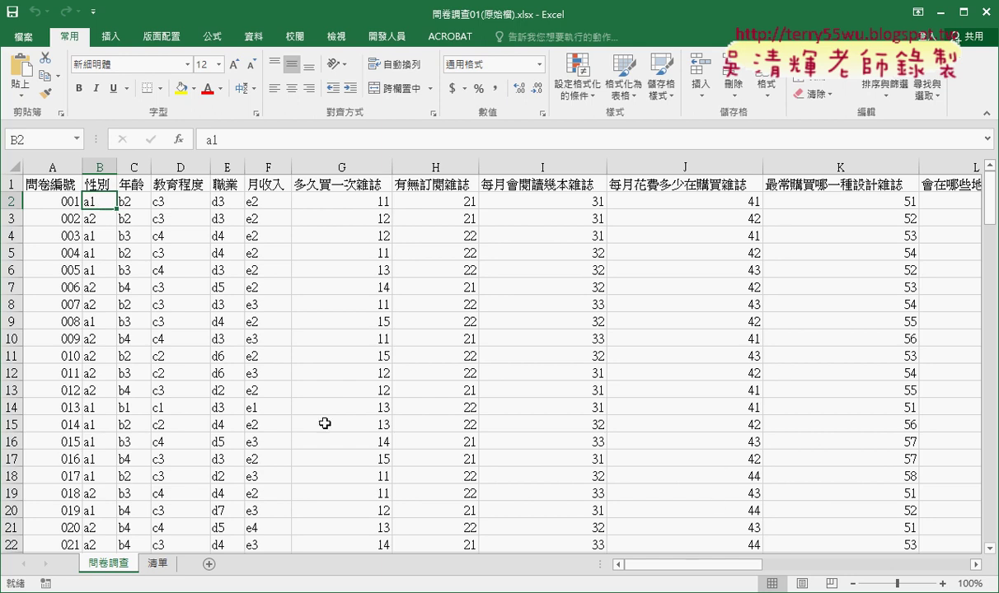
left_click_drag(696, 565, 929, 567)
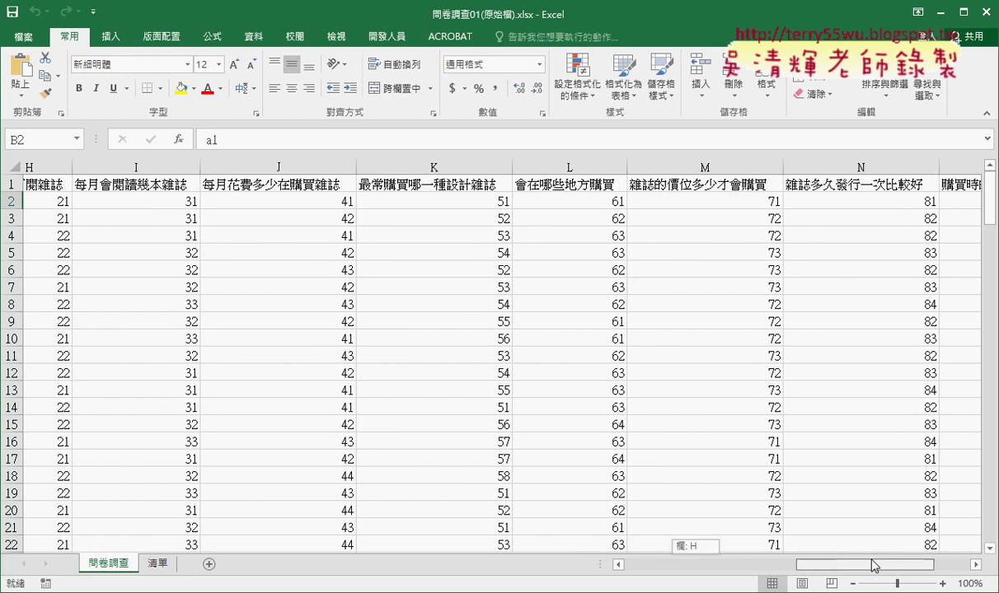
left_click(889, 202)
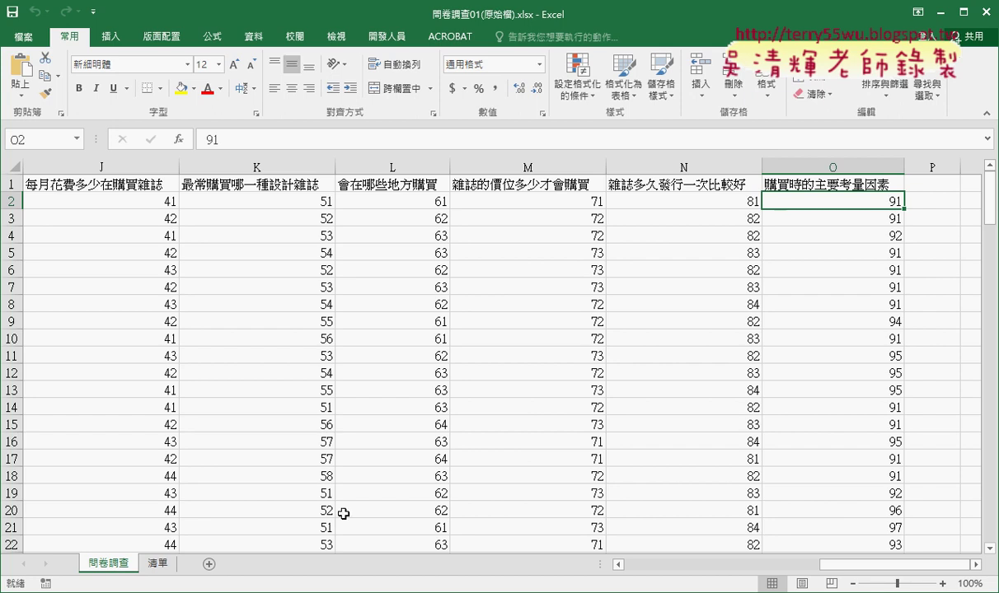
left_click(157, 563)
left_click_drag(674, 565, 887, 569)
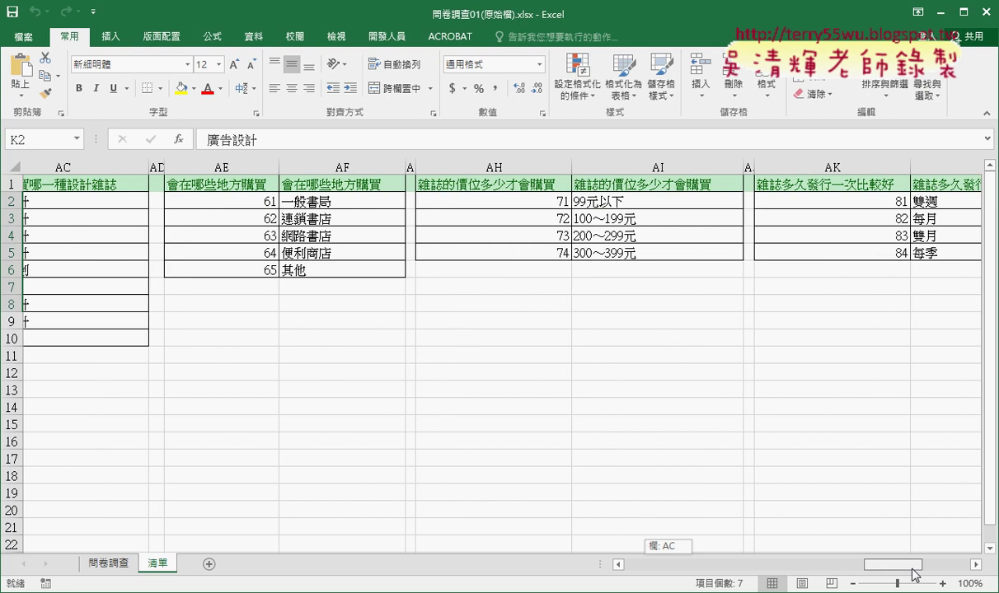
left_click_drag(887, 575, 915, 566)
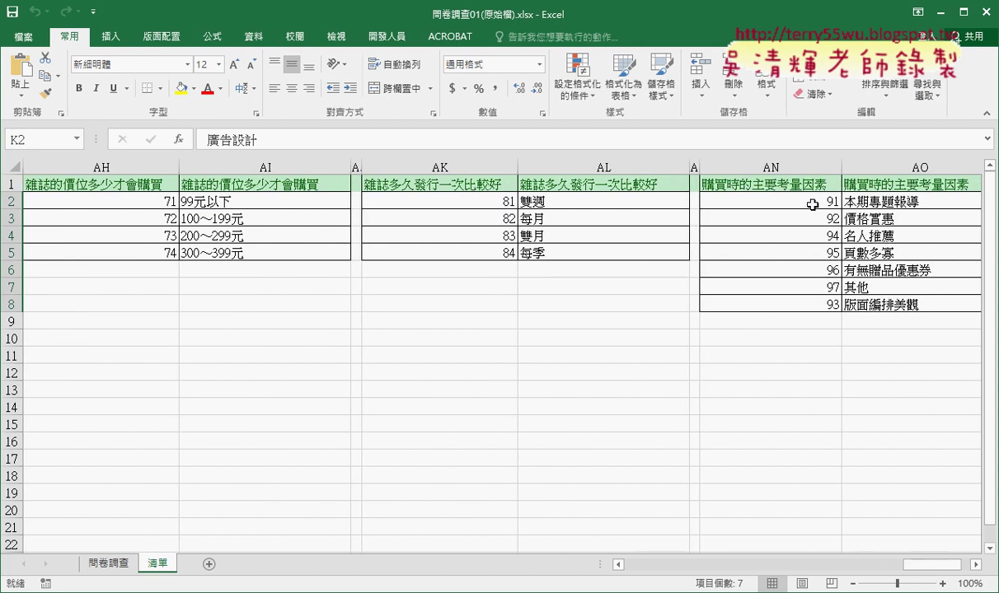
left_click(769, 197)
left_click(865, 201)
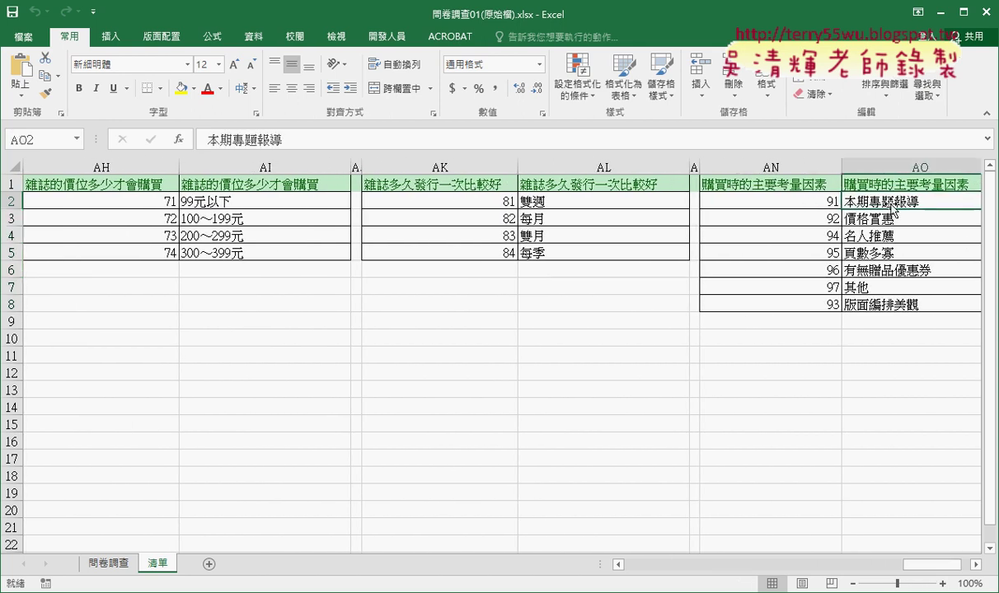
left_click(108, 564)
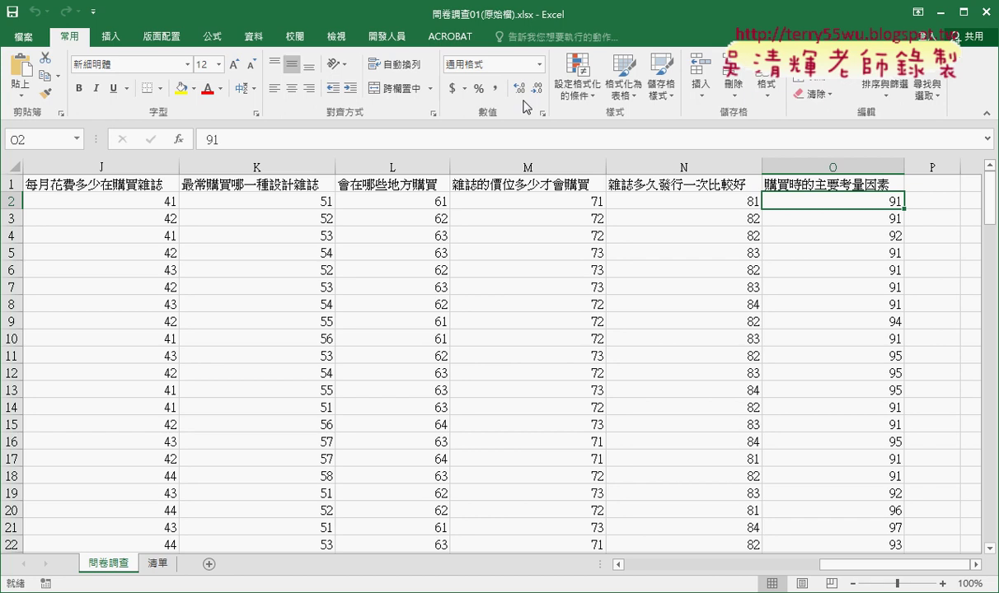
left_click(926, 89)
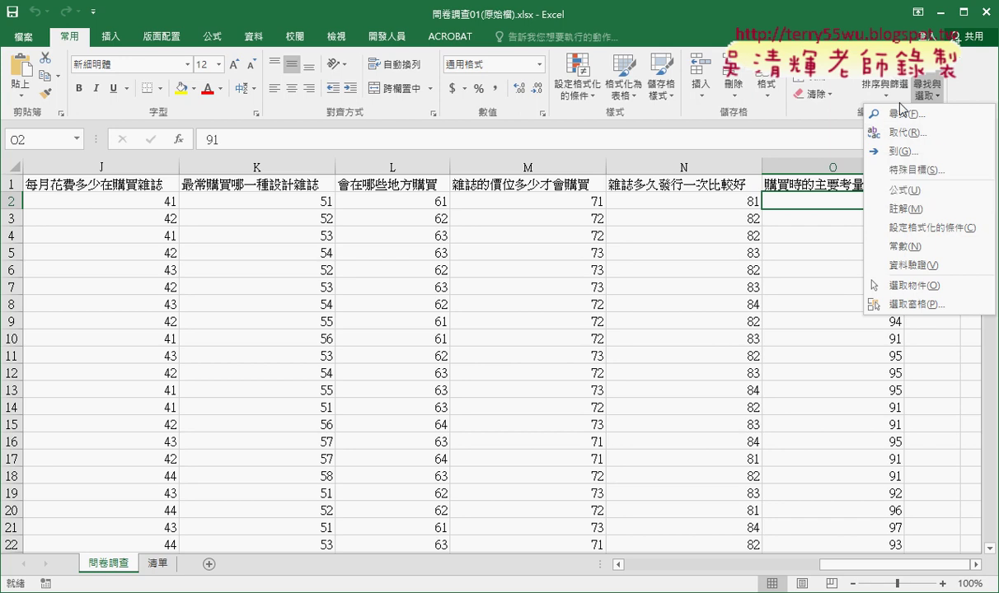
left_click(211, 161)
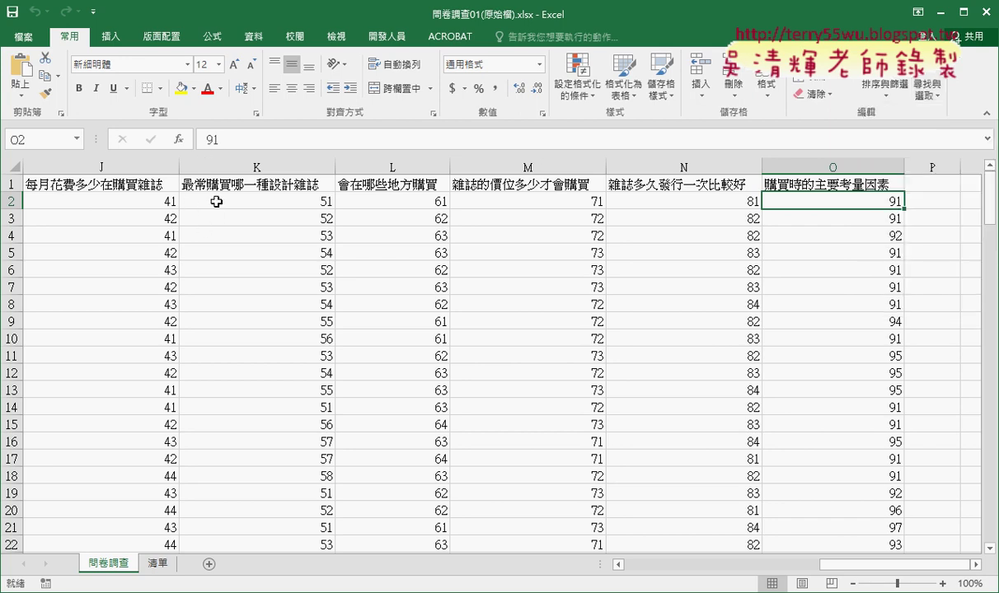
left_click(947, 203)
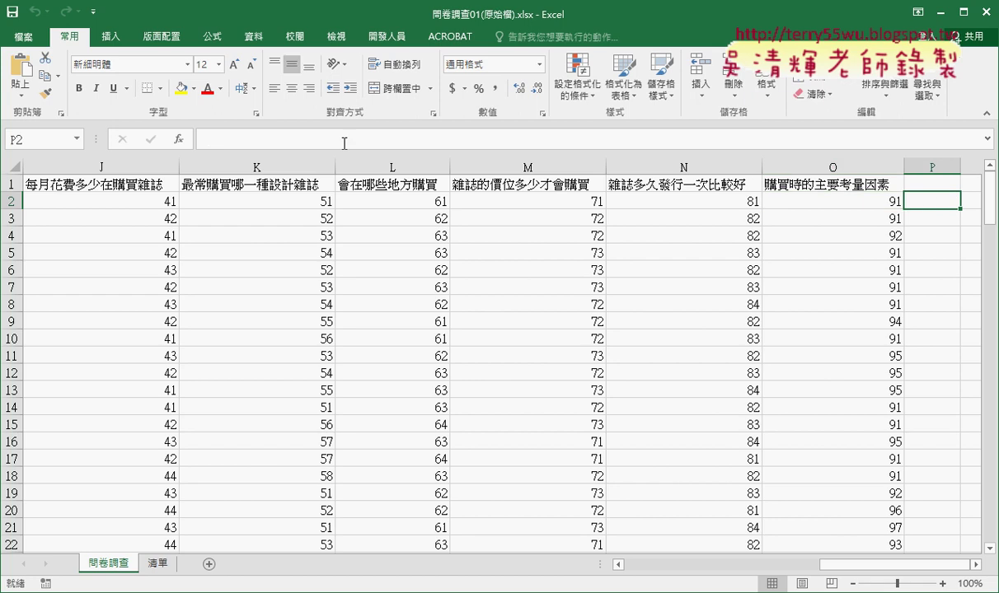
Start a formula in P2 via Insert Function and pick VLOOKUP to decode the codes.
left_click(178, 140)
left_click(437, 313)
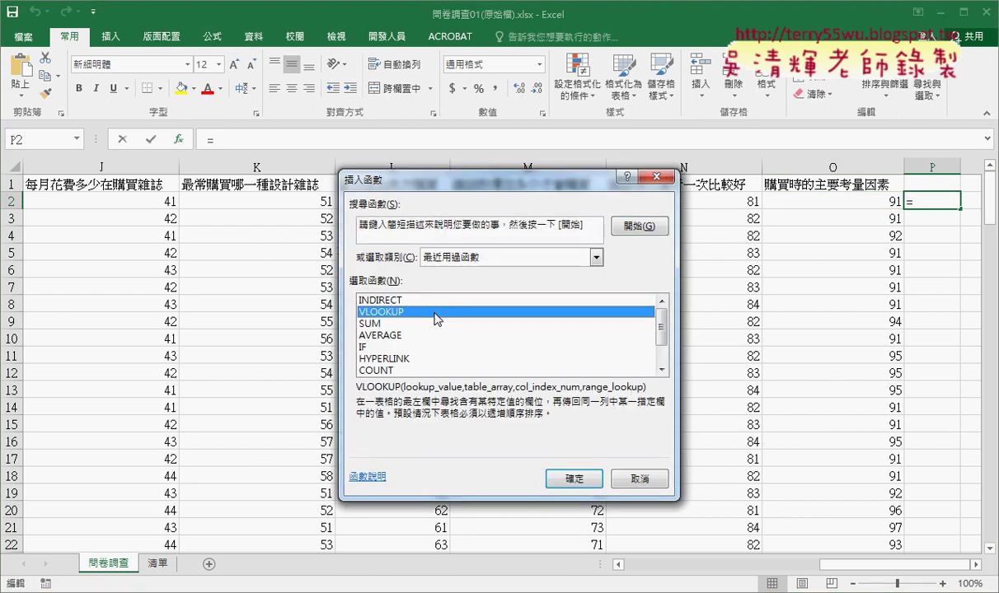